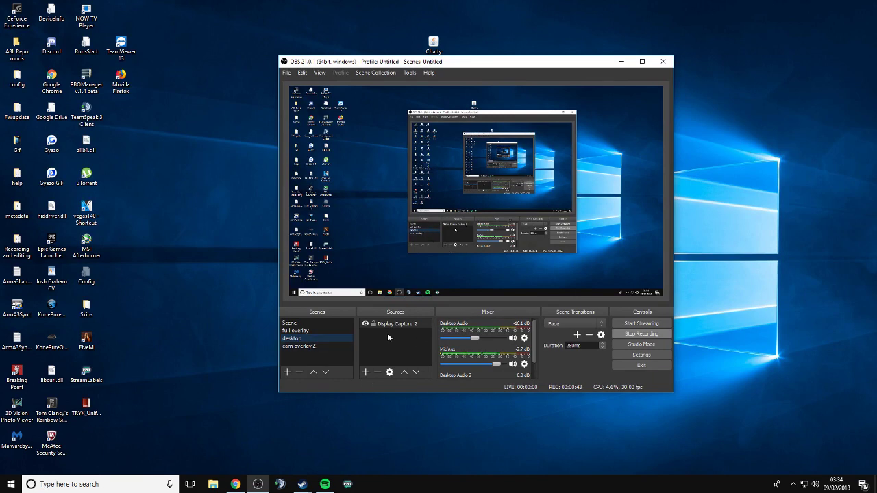
- Add the existing cam2 Video Capture Device to the desktop scene
{"action": "left_click", "coordinate": [365, 372]}
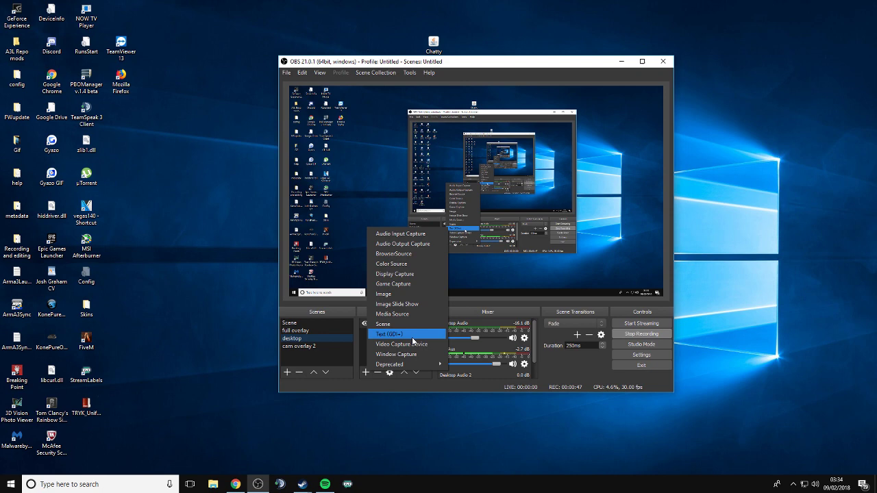
{"action": "left_click", "coordinate": [417, 344]}
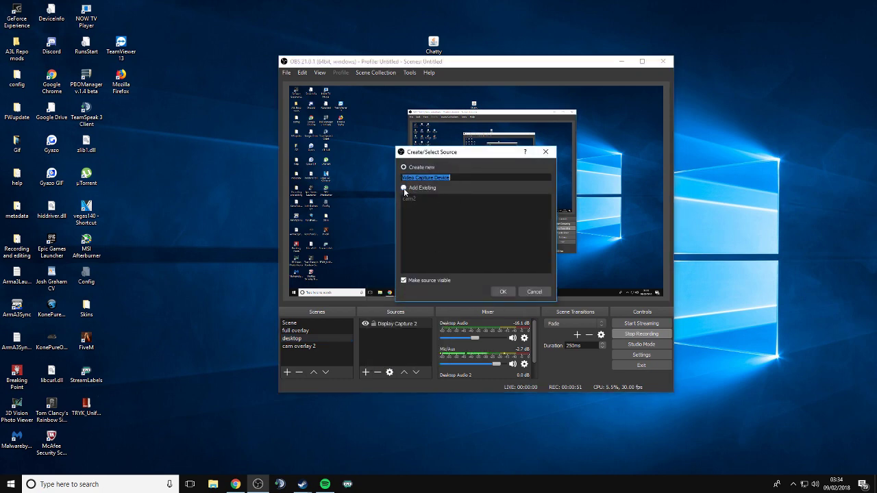
{"action": "left_click", "coordinate": [498, 292]}
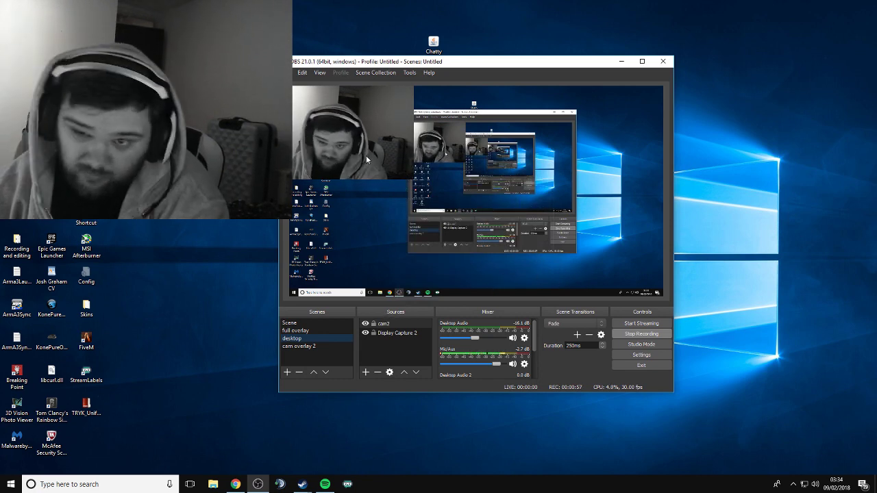
- Open the cam2 webcam's Properties from its context menu, then close them
{"action": "left_click", "coordinate": [401, 326]}
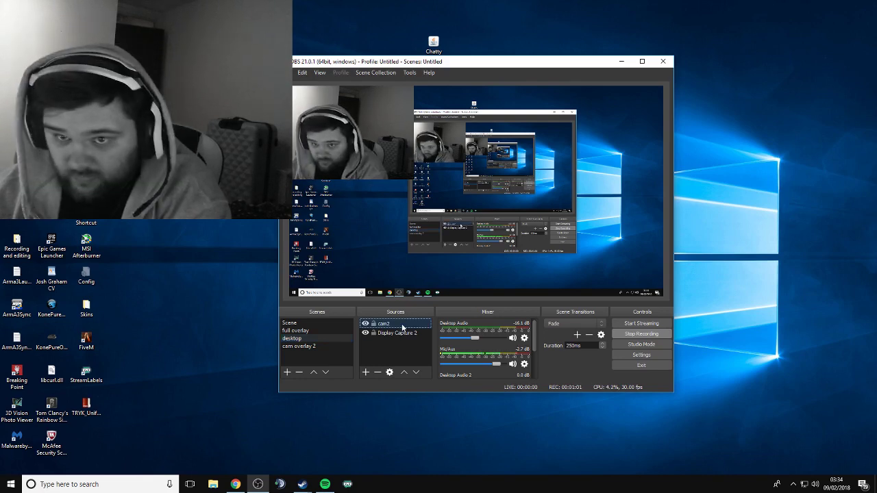
{"action": "right_click", "coordinate": [403, 327]}
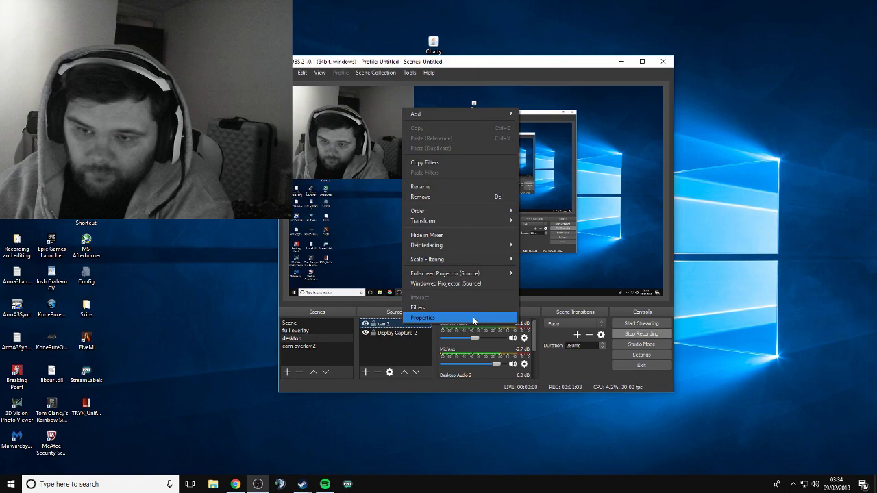
{"action": "left_click", "coordinate": [473, 316]}
{"action": "left_click_drag", "start_coordinate": [465, 90], "coordinate": [88, 63]}
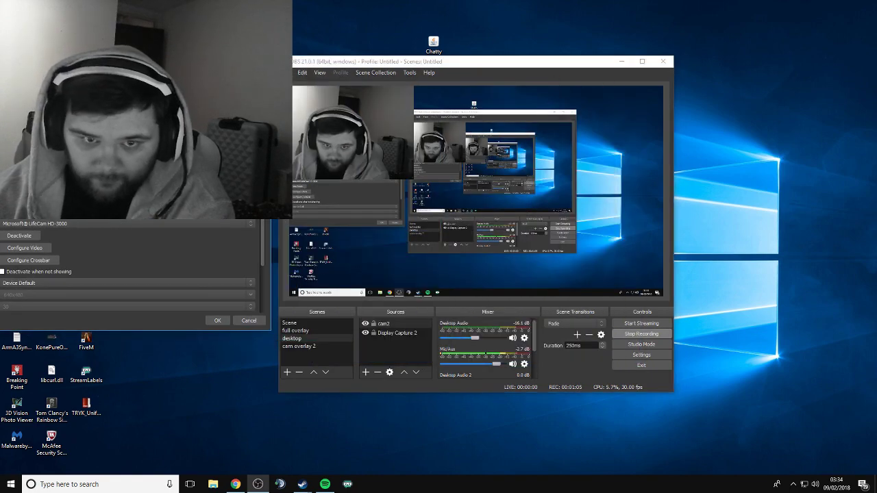
{"action": "key", "text": "Escape"}
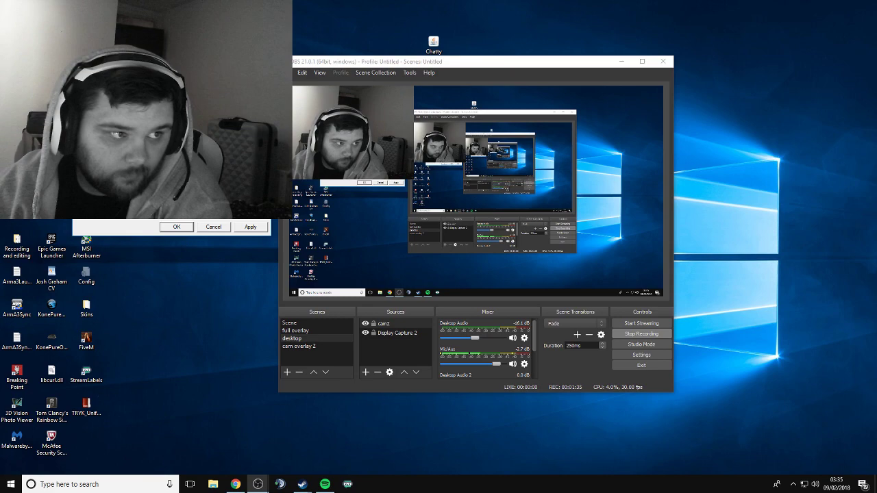
- Reopen cam2's Properties to review the LifeCam HD-3000 settings, then close them again
{"action": "double_click", "coordinate": [383, 323]}
{"action": "left_click_drag", "start_coordinate": [569, 184], "coordinate": [338, 184]}
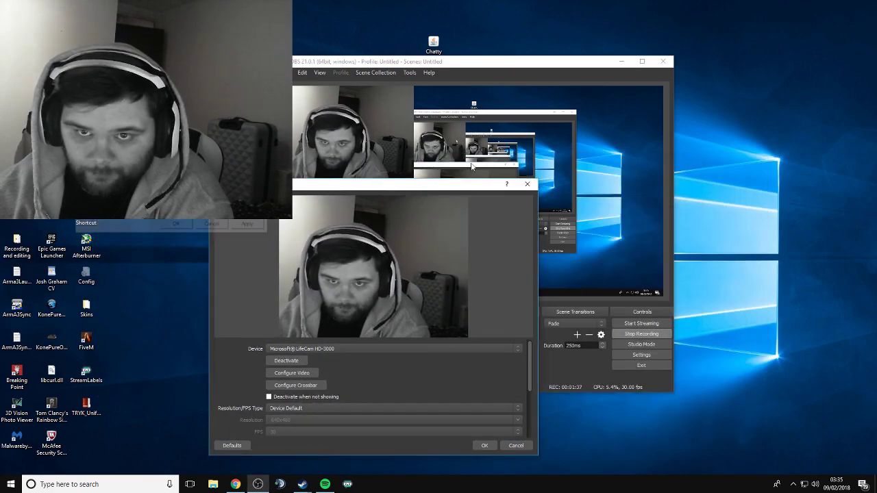
{"action": "left_click", "coordinate": [527, 184]}
- Open the Properties for the cam2 webcam source
{"action": "right_click", "coordinate": [403, 324]}
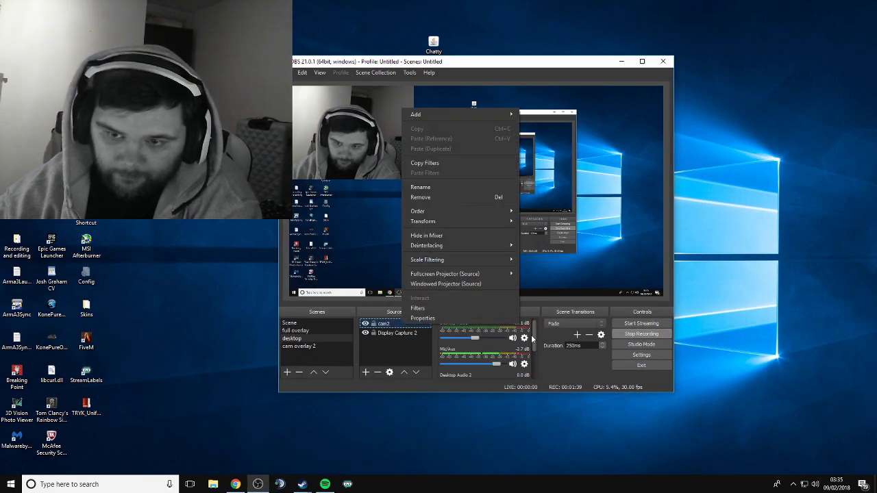
{"action": "left_click", "coordinate": [457, 327]}
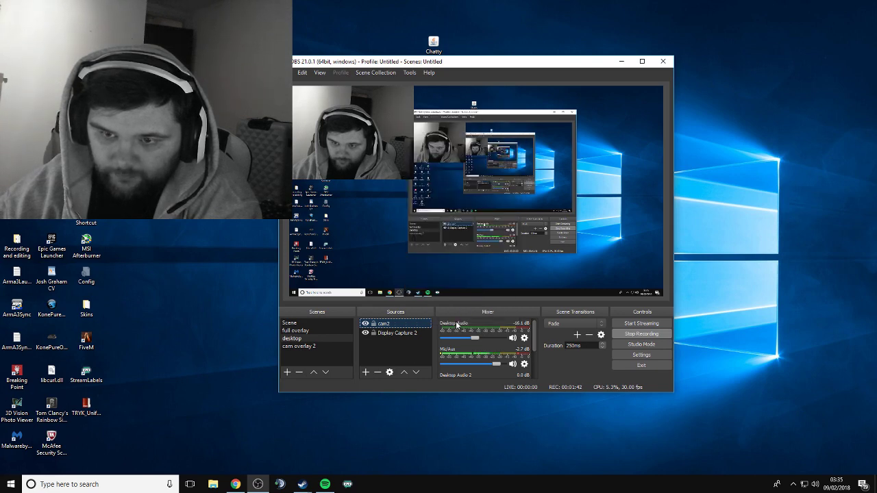
{"action": "right_click", "coordinate": [404, 326]}
{"action": "left_click", "coordinate": [451, 319]}
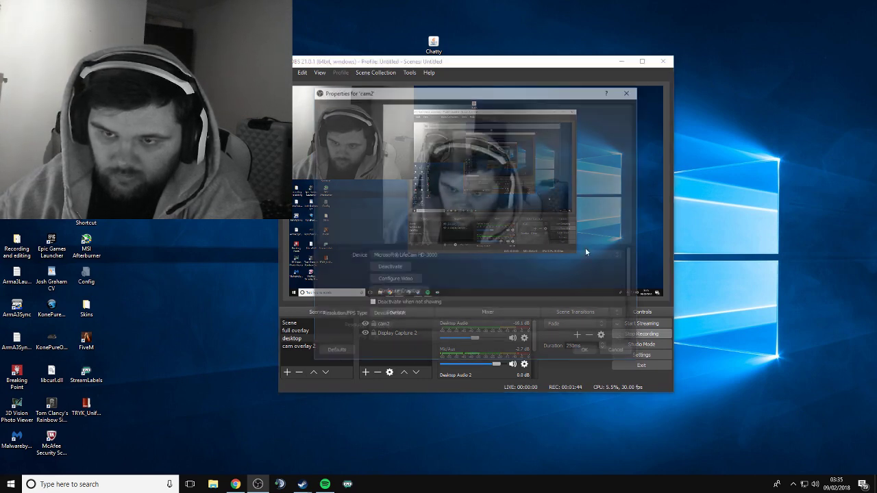
{"action": "left_click_drag", "start_coordinate": [492, 97], "coordinate": [323, 75]}
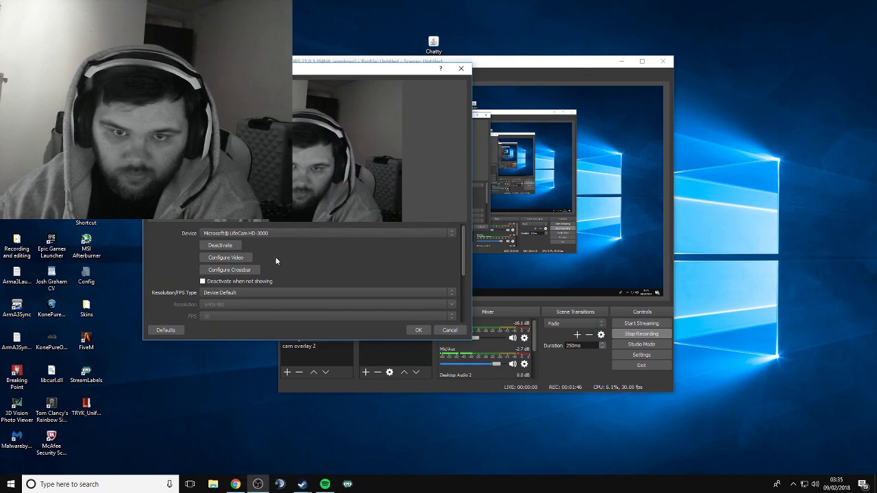
- In Configure Video's Camera Control tab, enable Exposure Auto for the LifeCam
{"action": "left_click", "coordinate": [237, 258]}
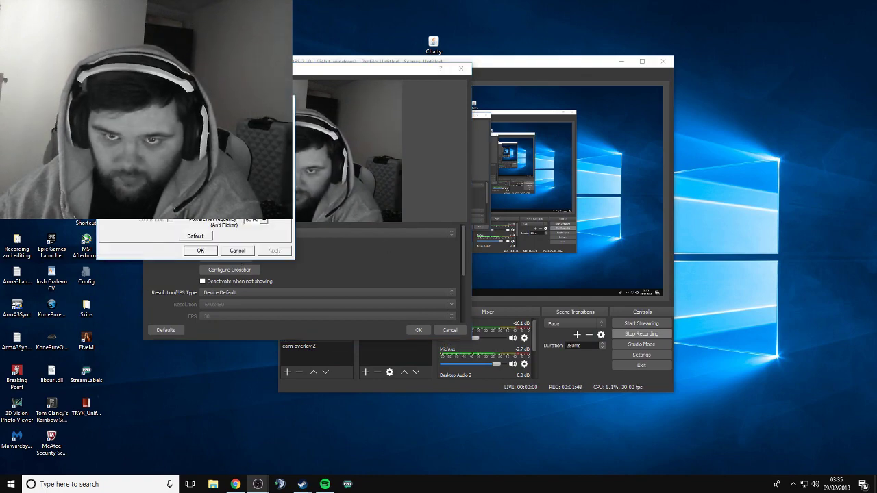
{"action": "left_click_drag", "start_coordinate": [199, 185], "coordinate": [722, 144]}
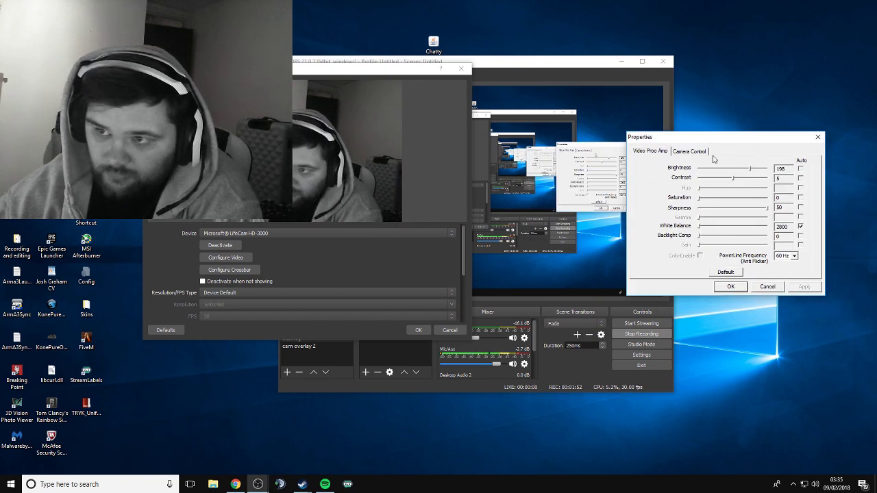
{"action": "left_click", "coordinate": [689, 151]}
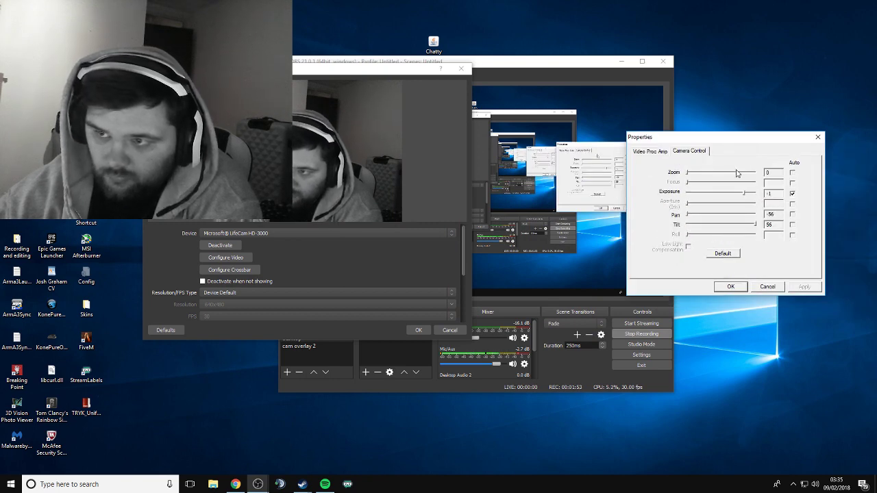
{"action": "left_click", "coordinate": [792, 194]}
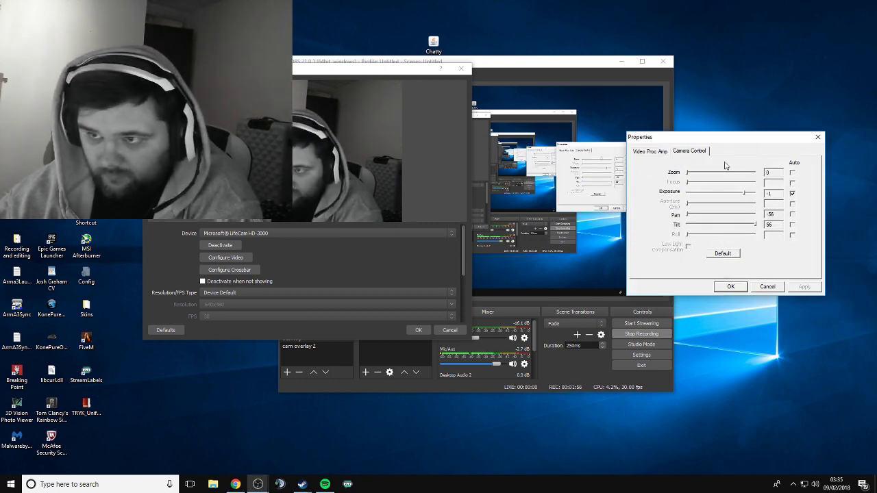
{"action": "left_click_drag", "start_coordinate": [725, 137], "coordinate": [652, 226]}
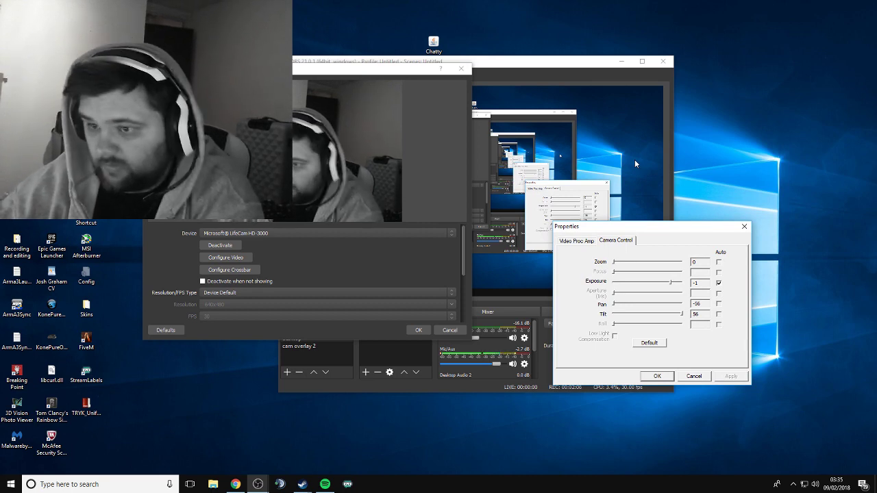
- Make the LifeCam's exposure manual and lower it from -1 to -5
{"action": "left_click", "coordinate": [576, 244]}
{"action": "left_click", "coordinate": [618, 241]}
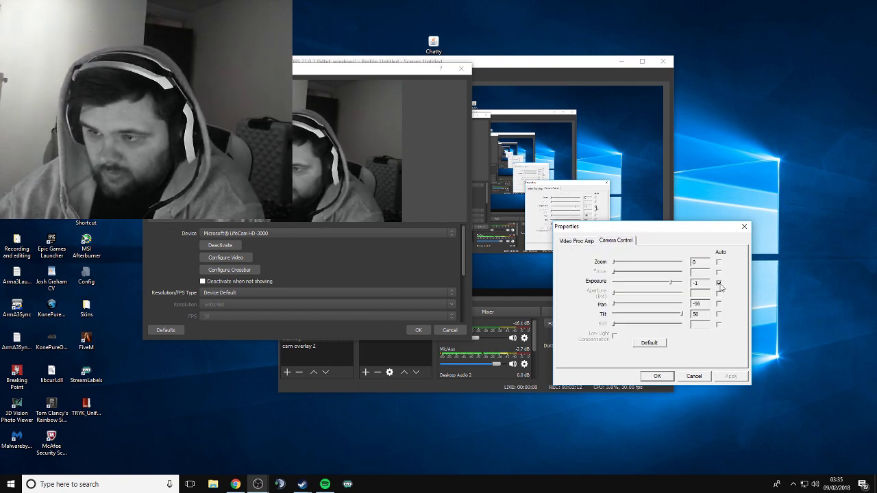
{"action": "left_click", "coordinate": [719, 283]}
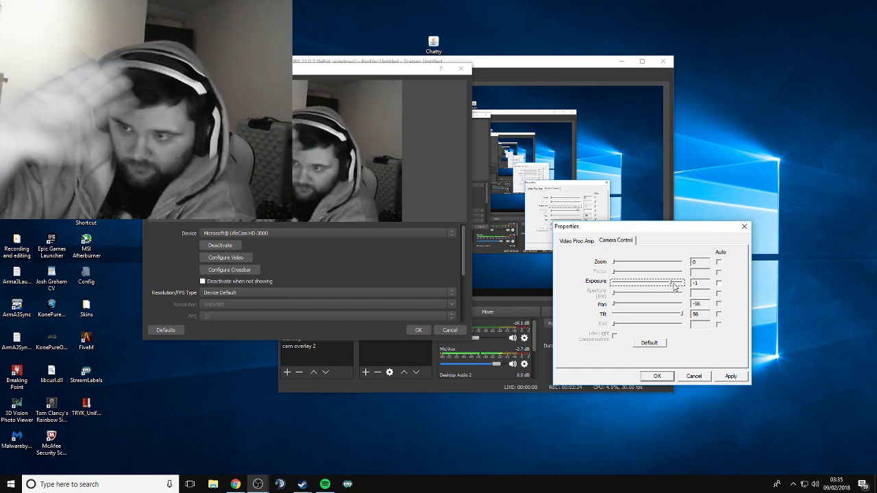
{"action": "left_click", "coordinate": [718, 284]}
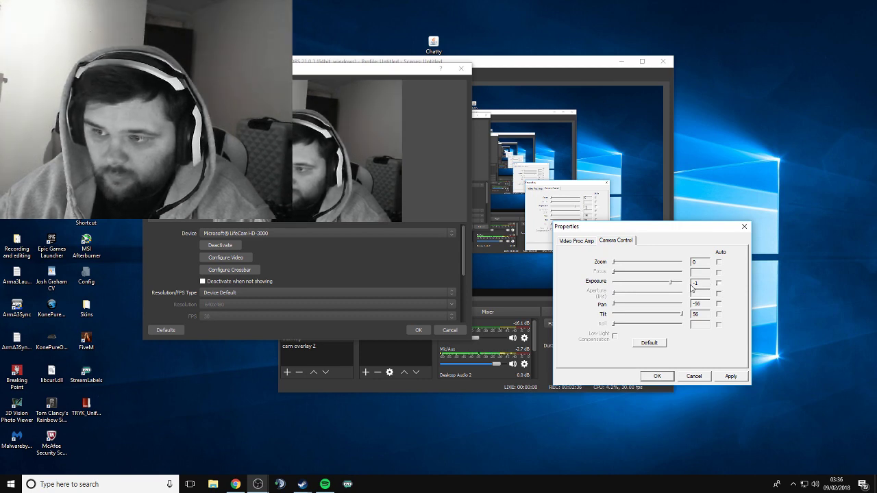
{"action": "left_click_drag", "start_coordinate": [671, 285], "coordinate": [648, 285]}
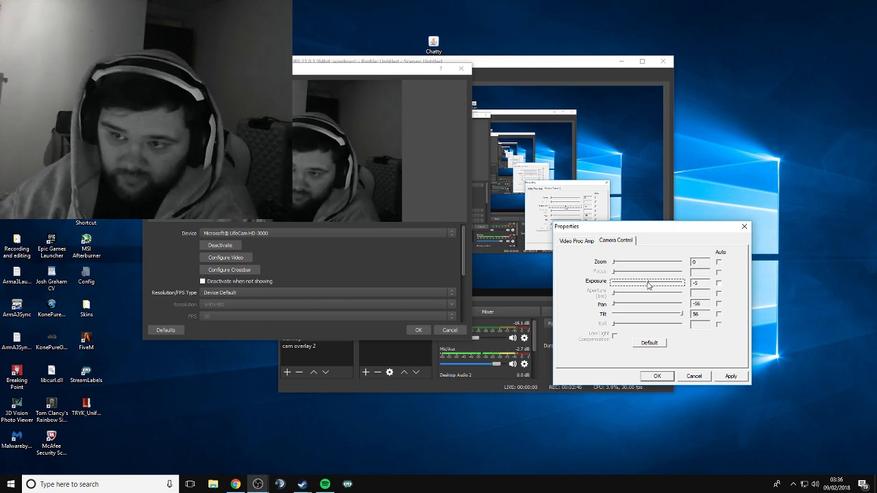
- Set the LifeCam's Video Proc Amp brightness to 197 and close its camera settings
{"action": "left_click", "coordinate": [577, 244]}
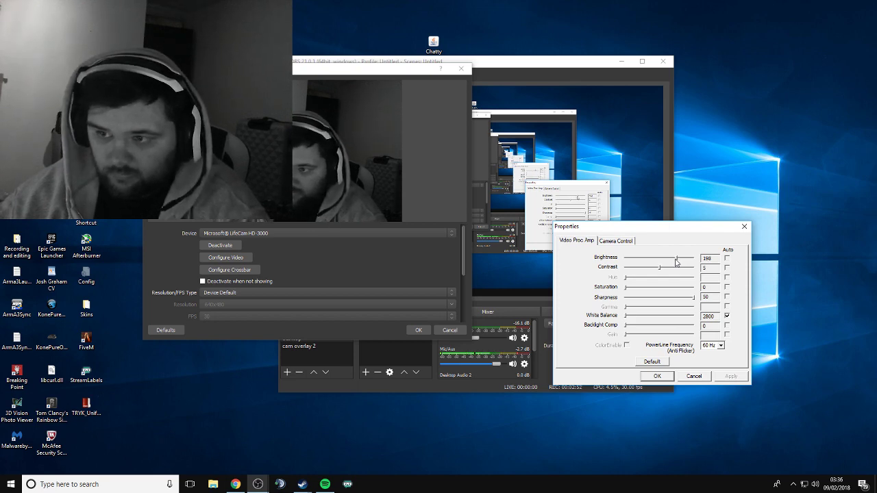
{"action": "left_click_drag", "start_coordinate": [676, 263], "coordinate": [675, 263]}
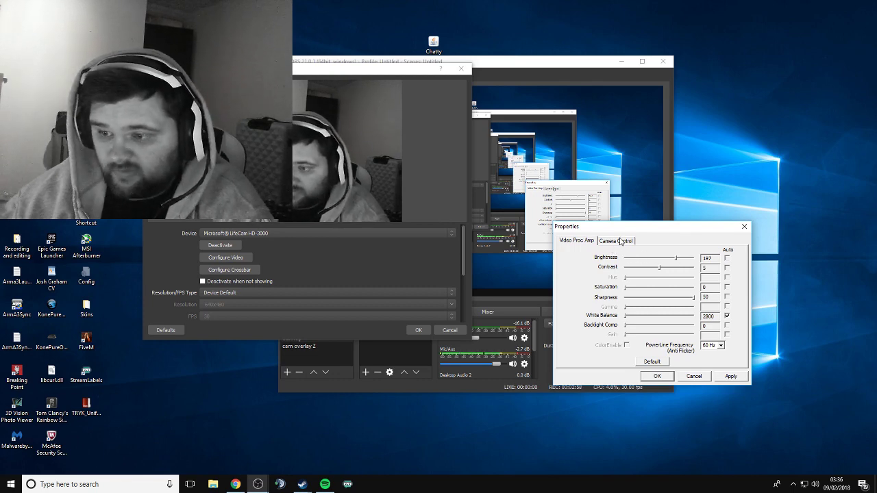
{"action": "left_click", "coordinate": [744, 226]}
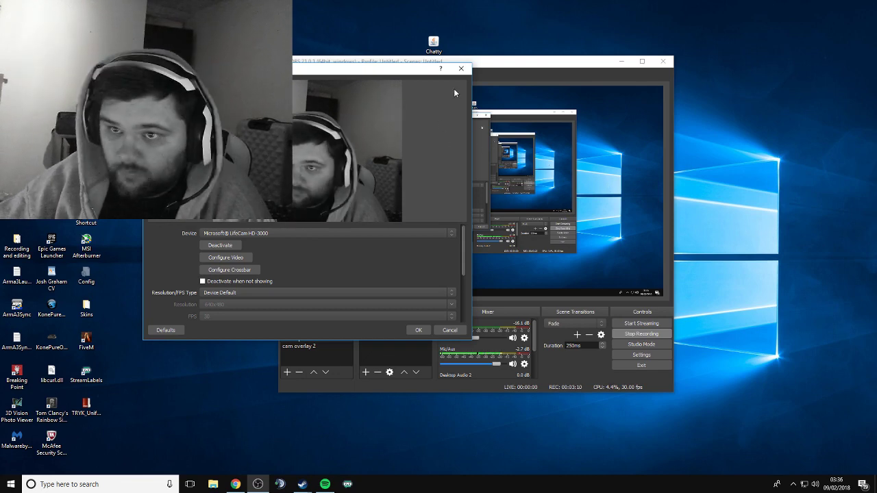
- Close the Properties for 'cam2' dialog
{"action": "left_click", "coordinate": [461, 69]}
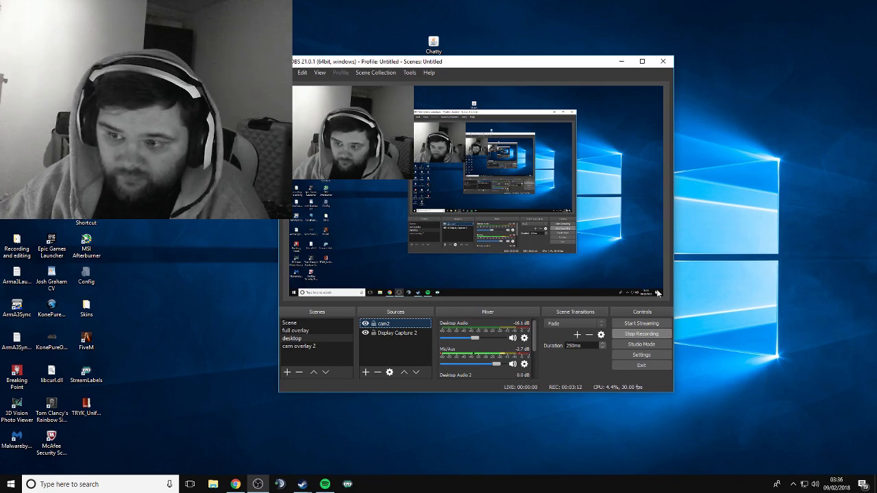